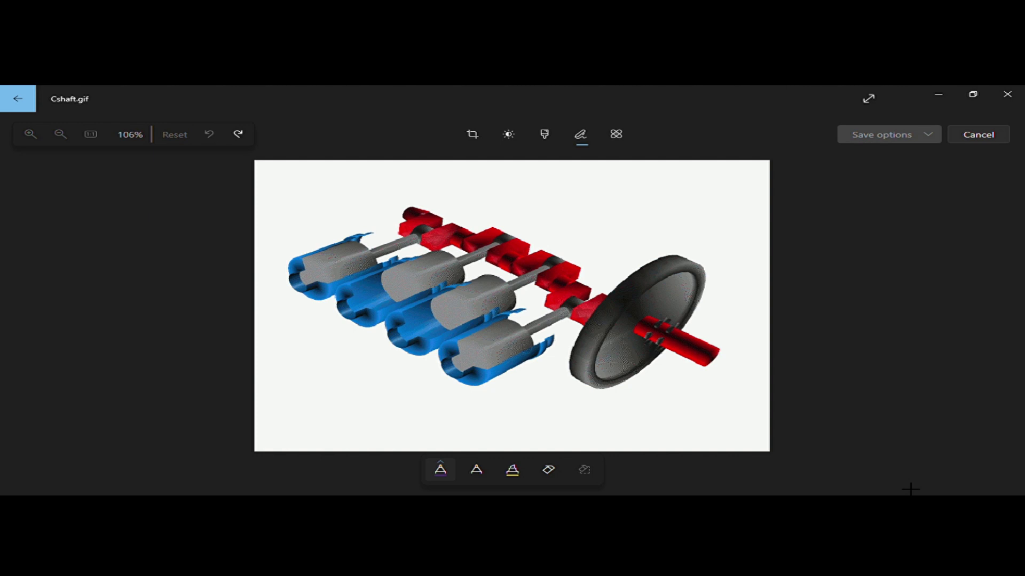
Mark the flywheel area of the crankshaft image with a freehand pen stroke.
mouse_move(738, 200)
mouse_down()
mouse_move(696, 247)
mouse_move(685, 244)
mouse_move(687, 259)
mouse_move(705, 251)
mouse_move(647, 266)
mouse_move(606, 297)
mouse_move(580, 358)
mouse_up()
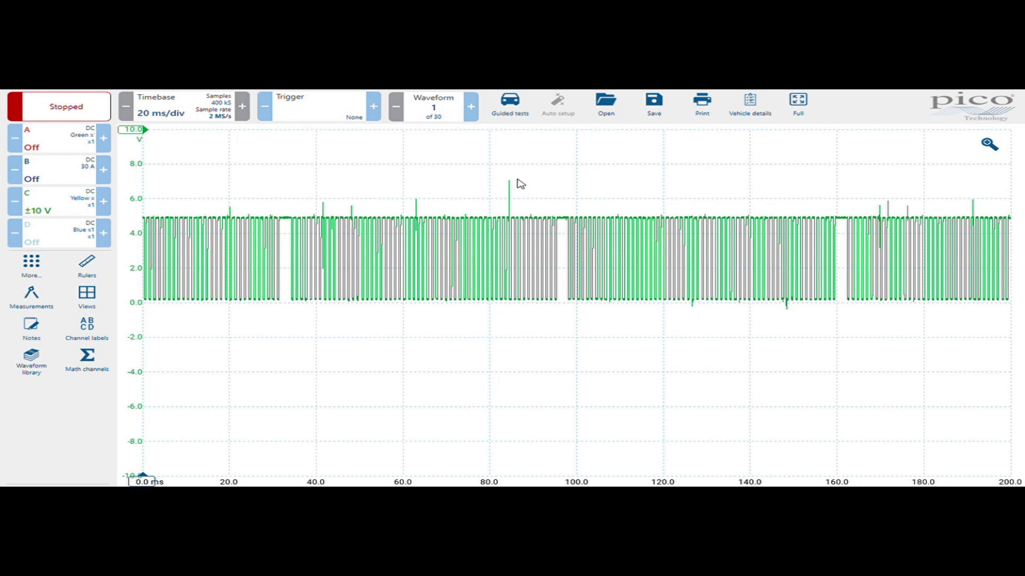
Page forward through the captured waveforms from 1 to 10 and examine the channel C square-wave signal and its gaps.
click(473, 109)
click(473, 110)
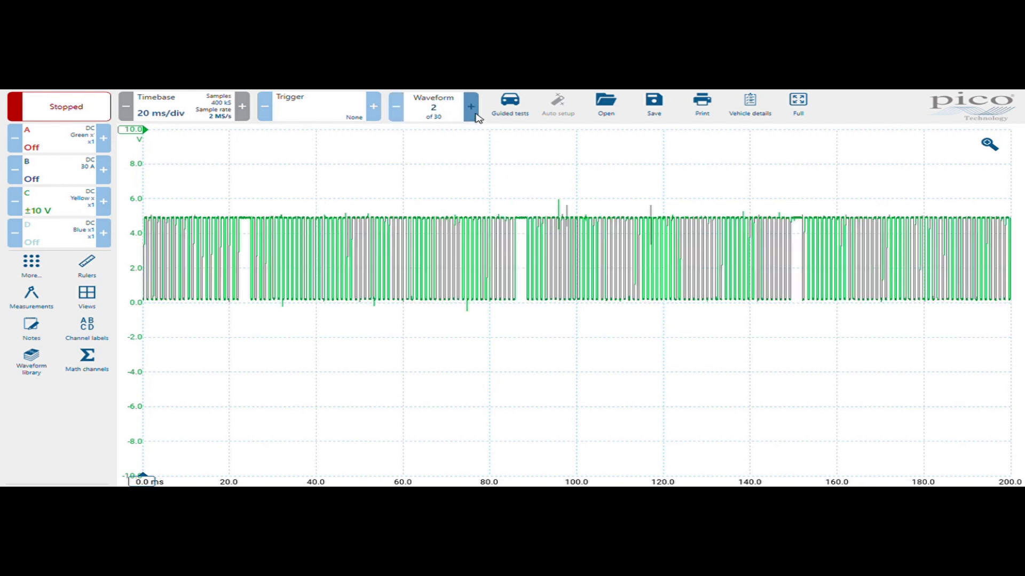
click(475, 113)
click(475, 113)
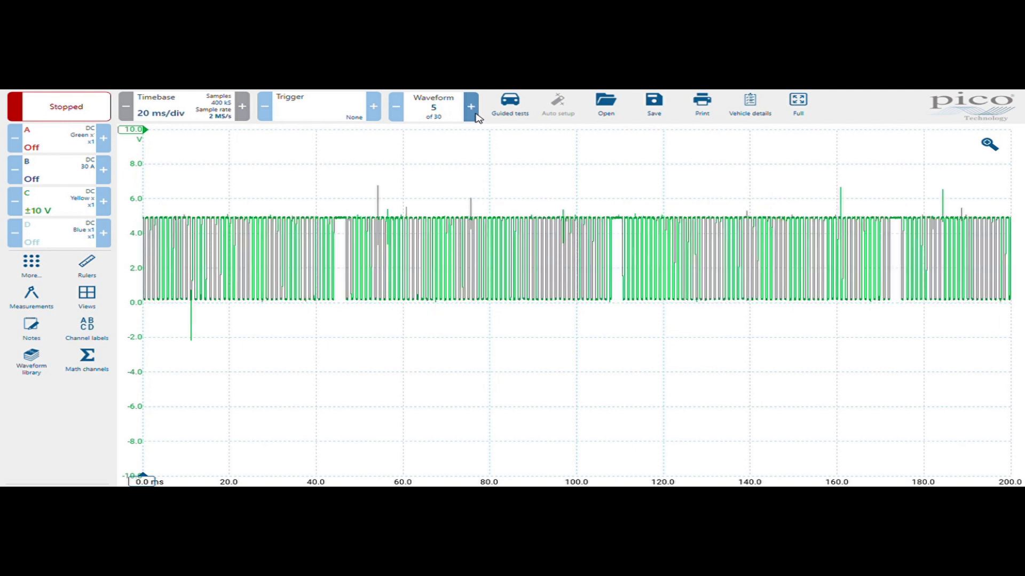
click(475, 113)
click(475, 113)
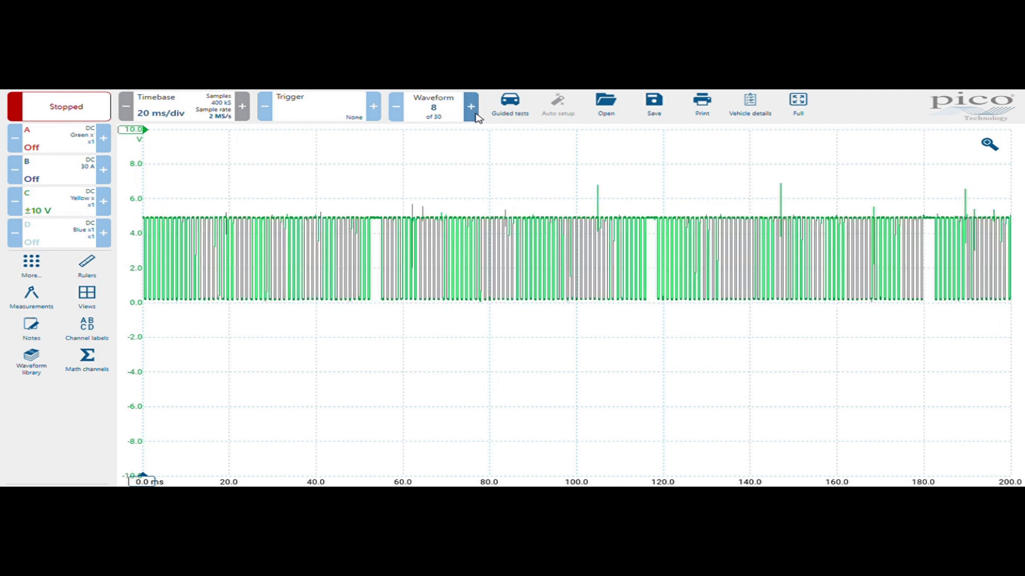
click(475, 113)
click(475, 113)
click(475, 113)
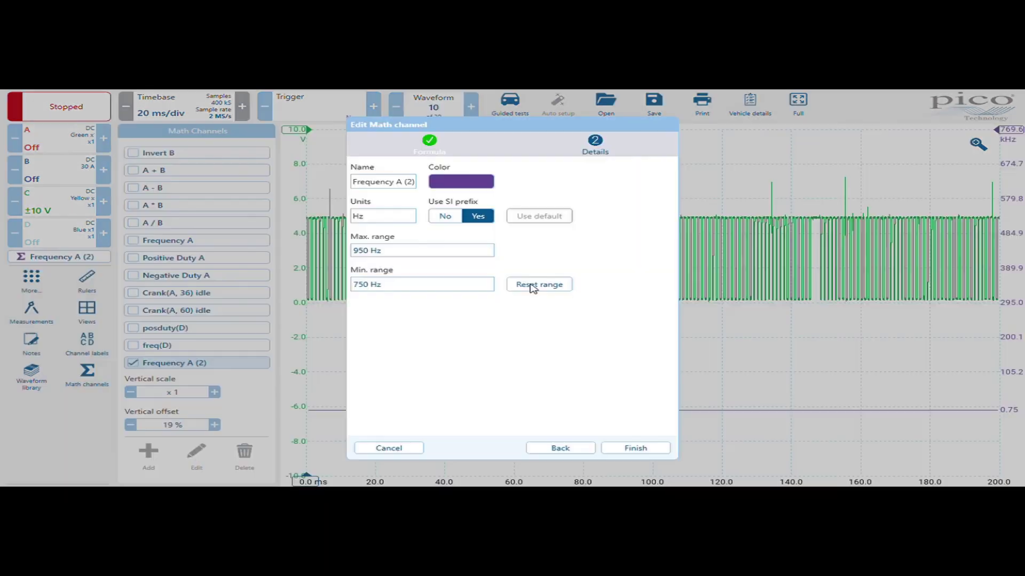
Apply the 750 to 950 Hz range to the Frequency A (2) math channel and offset its trace to -52 % on waveform 11.
click(643, 454)
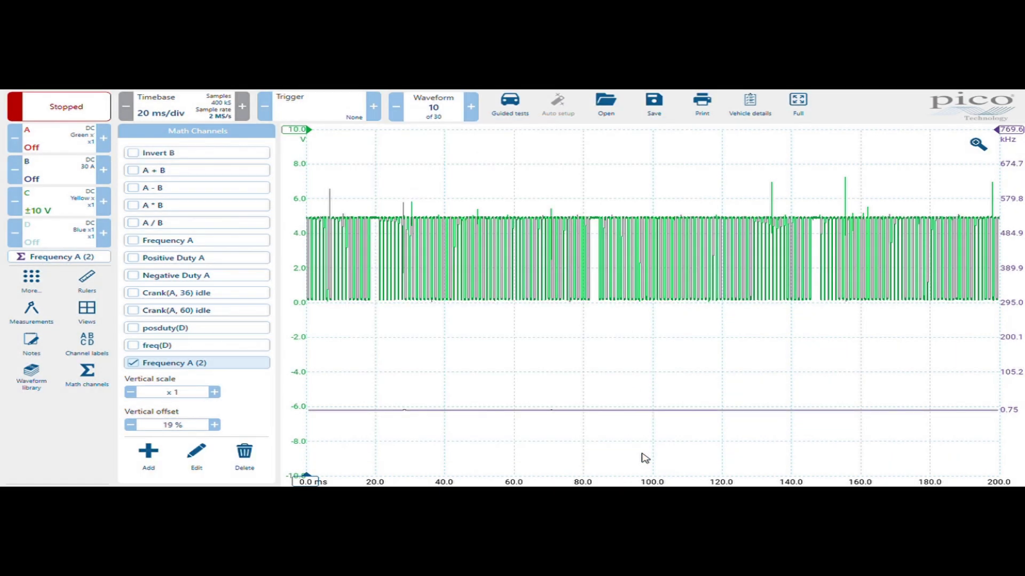
click(470, 107)
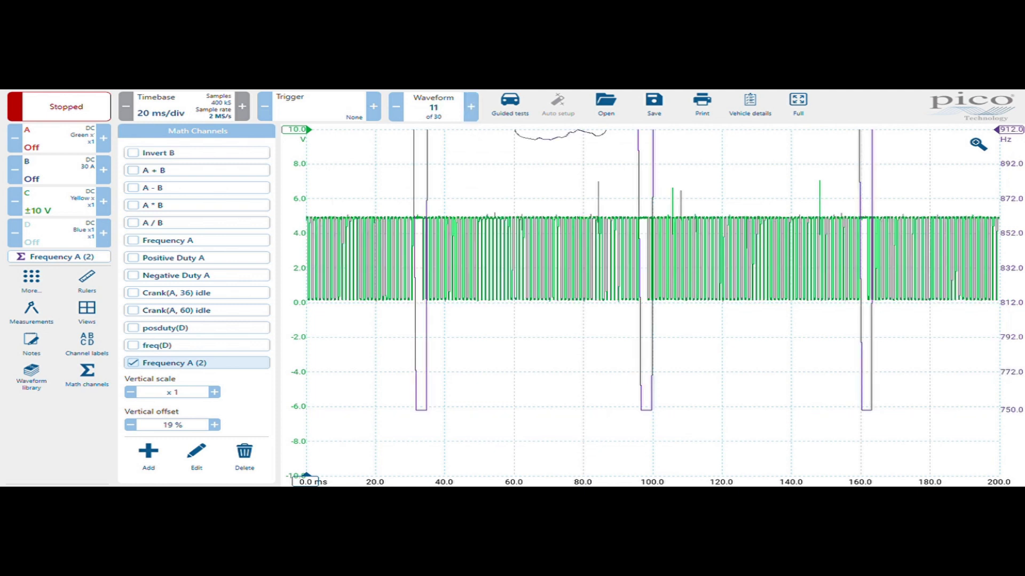
drag(1020, 227, 1019, 468)
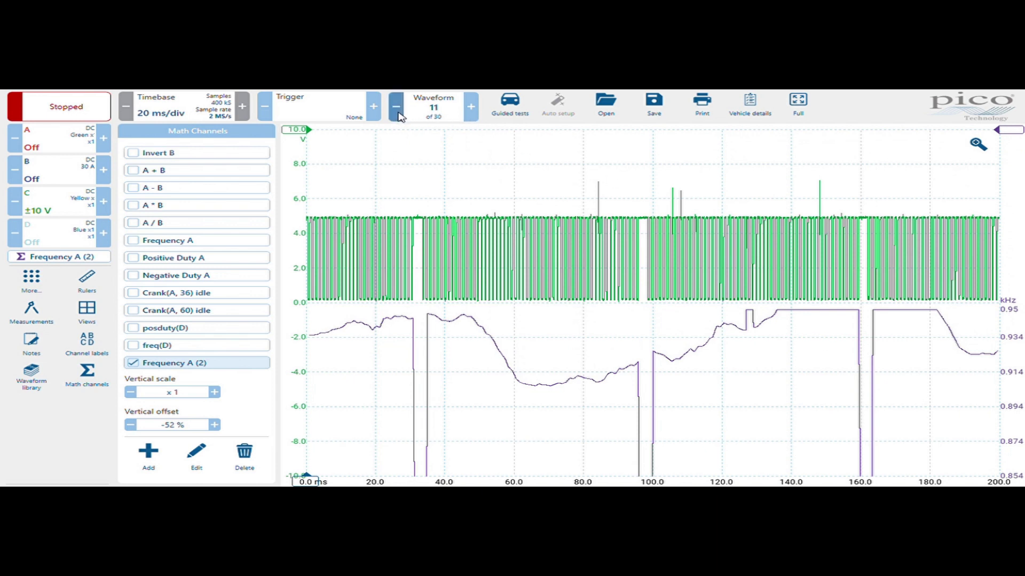
click(94, 374)
click(94, 374)
click(94, 374)
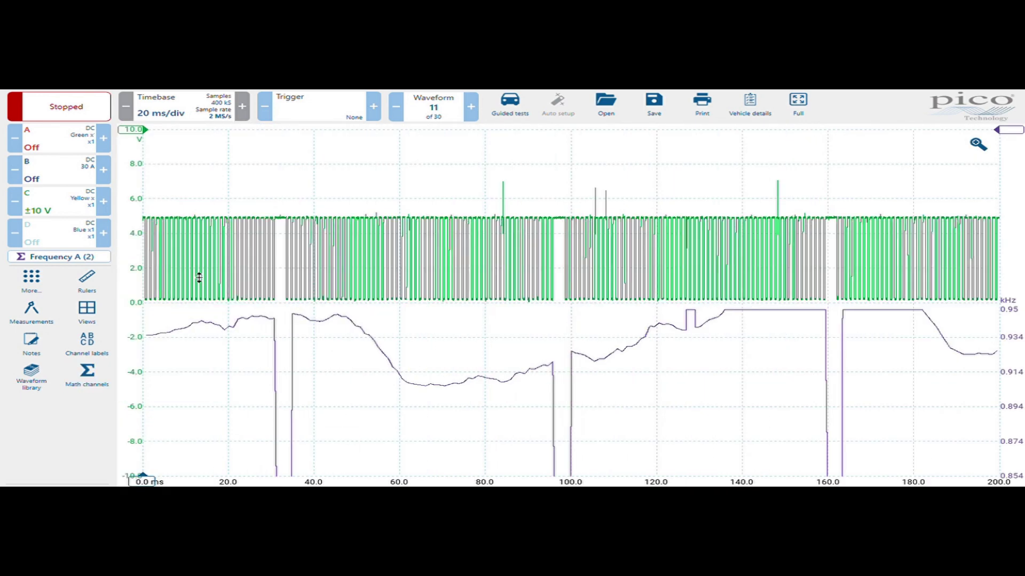
Go back one waveform at a time from waveform 11 past waveform 4 and examine how the Frequency A (2) curve changes.
click(397, 116)
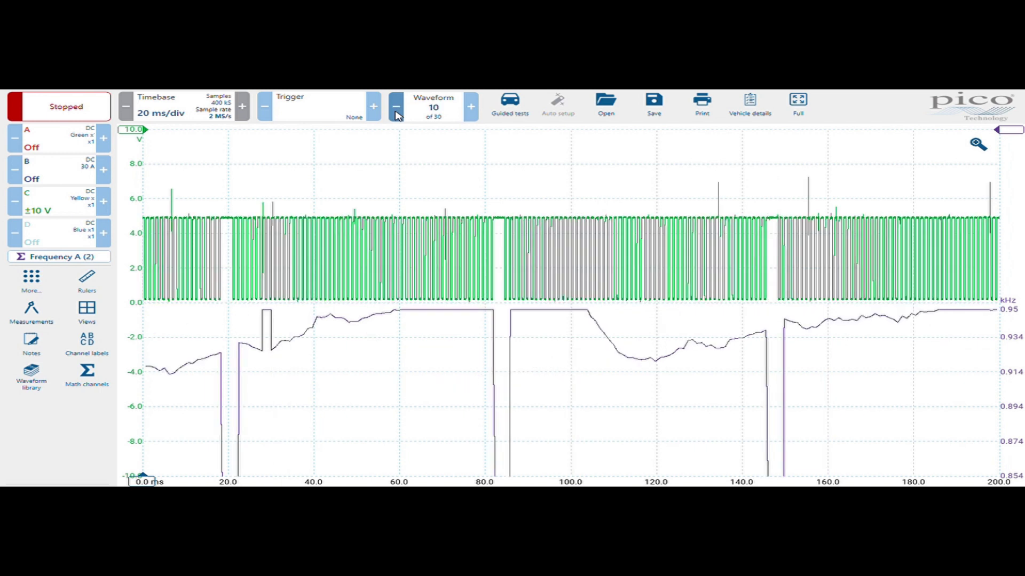
click(397, 116)
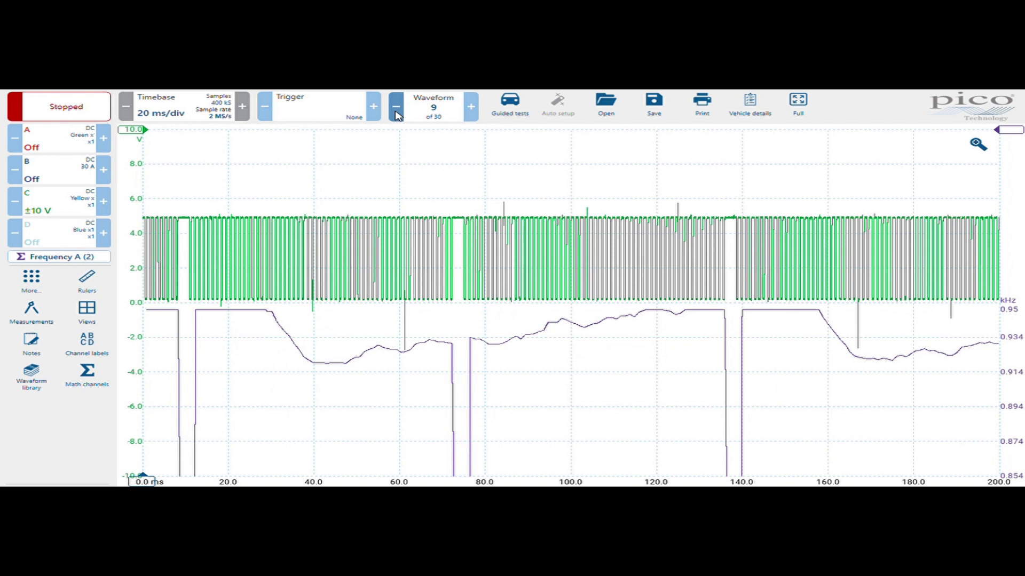
click(397, 116)
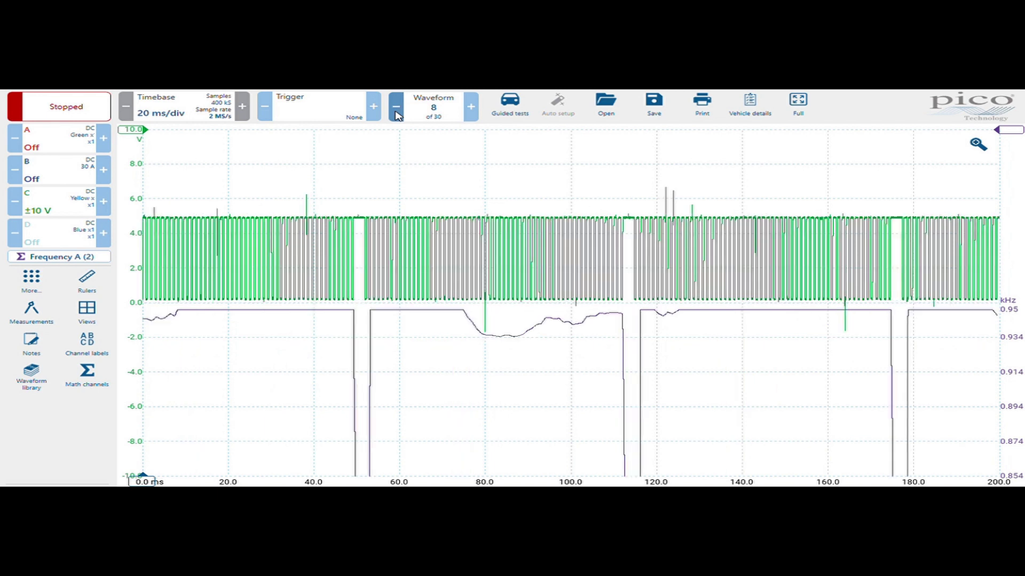
click(398, 116)
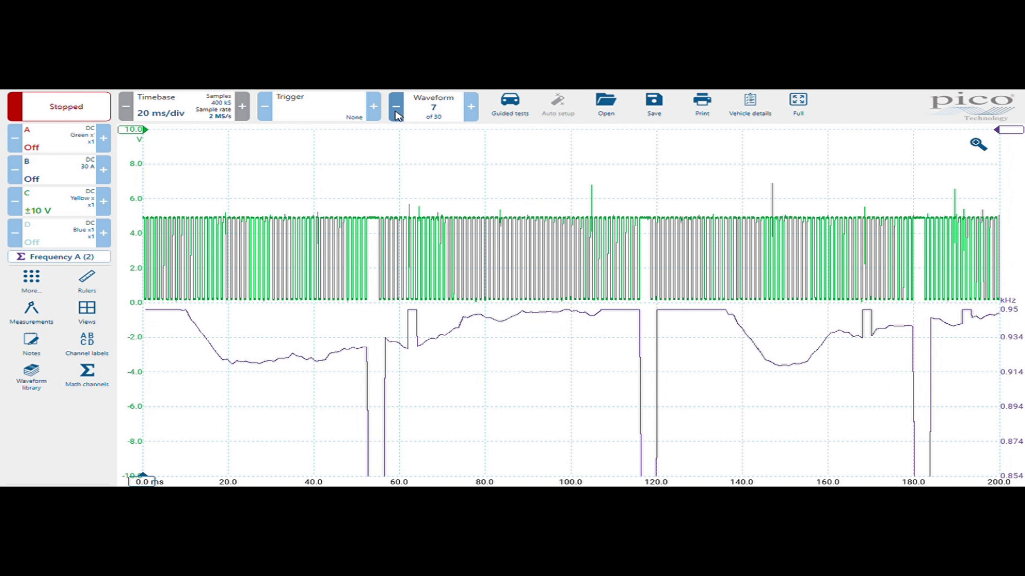
click(397, 116)
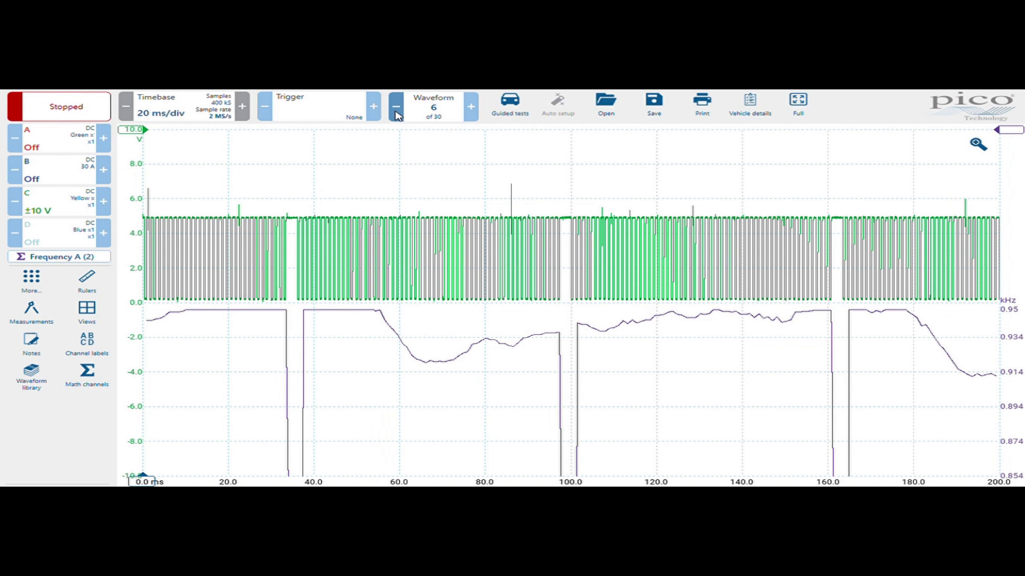
click(397, 116)
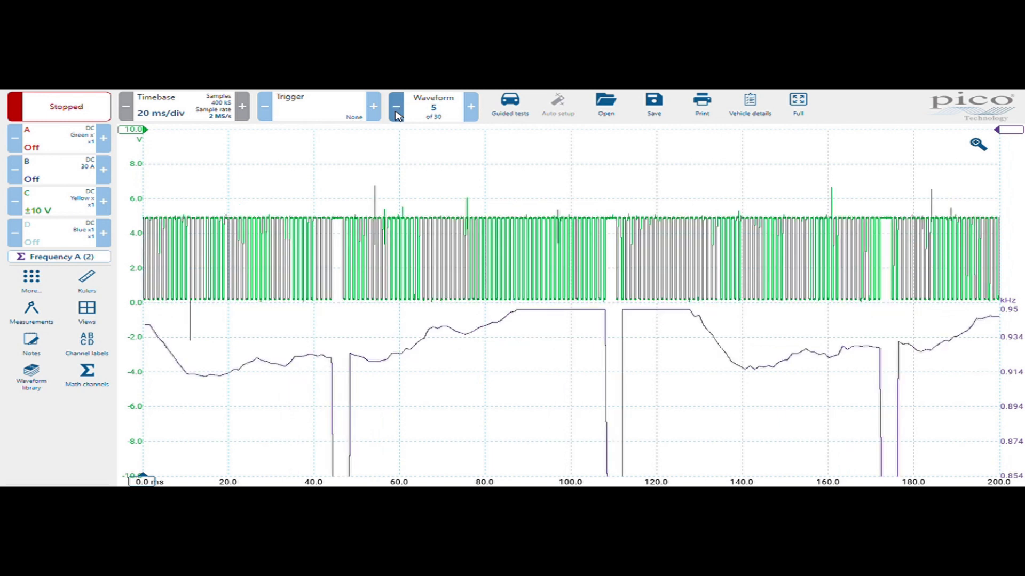
click(397, 116)
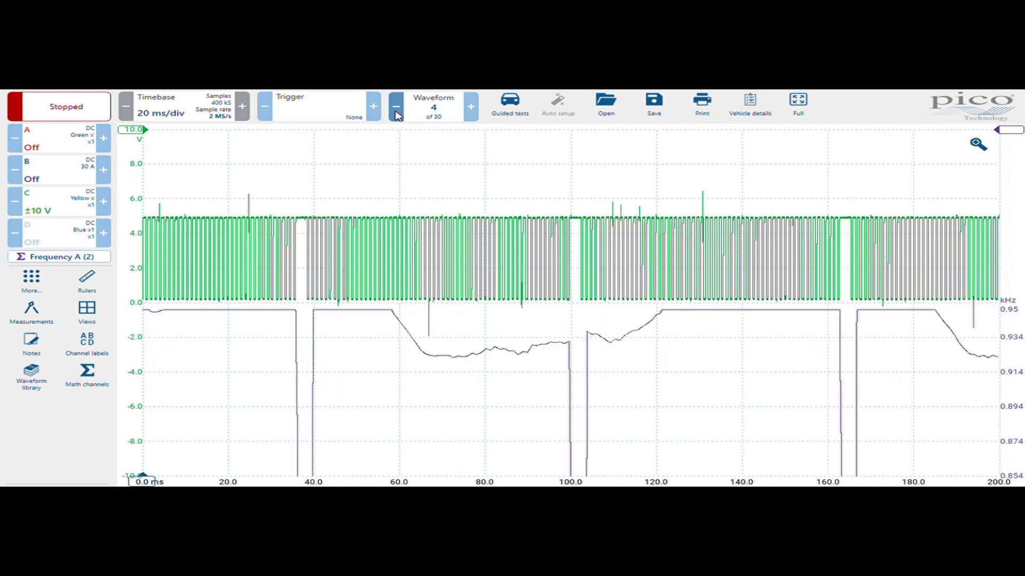
click(398, 116)
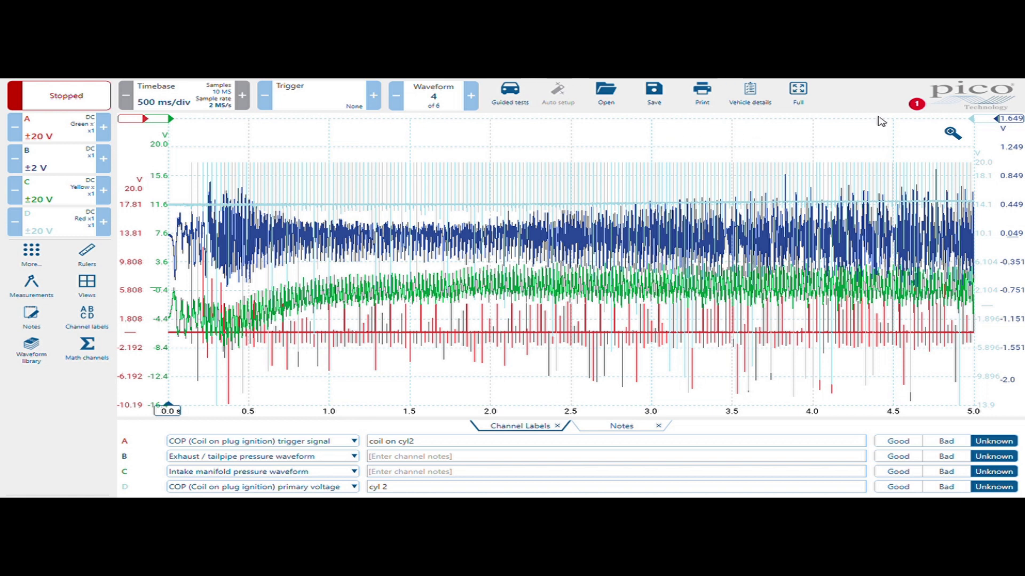
Examine waveform 4 magnified between about 0.85 and 2.5 s, and compare its full view with waveform 5.
click(954, 135)
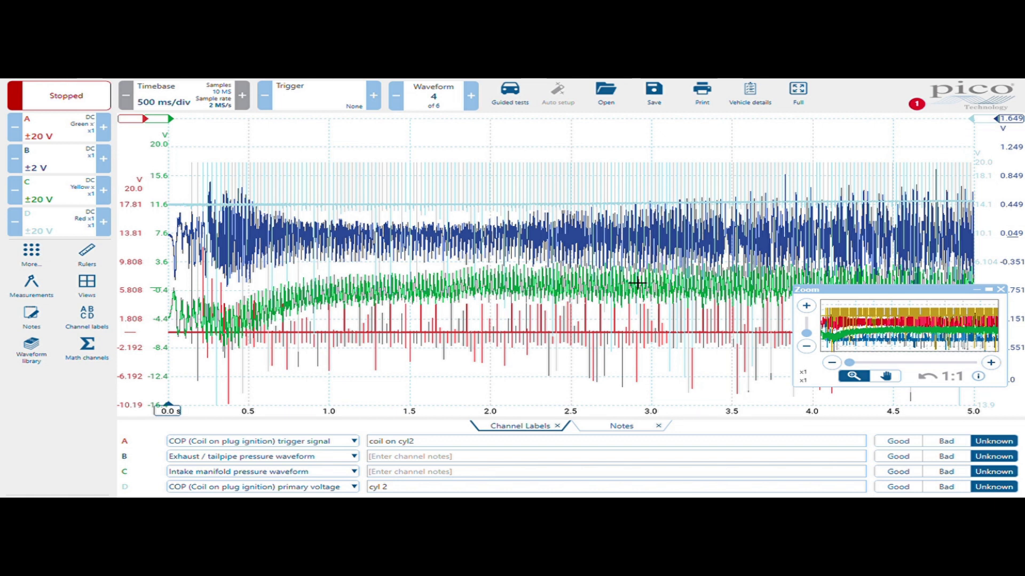
drag(303, 147, 579, 404)
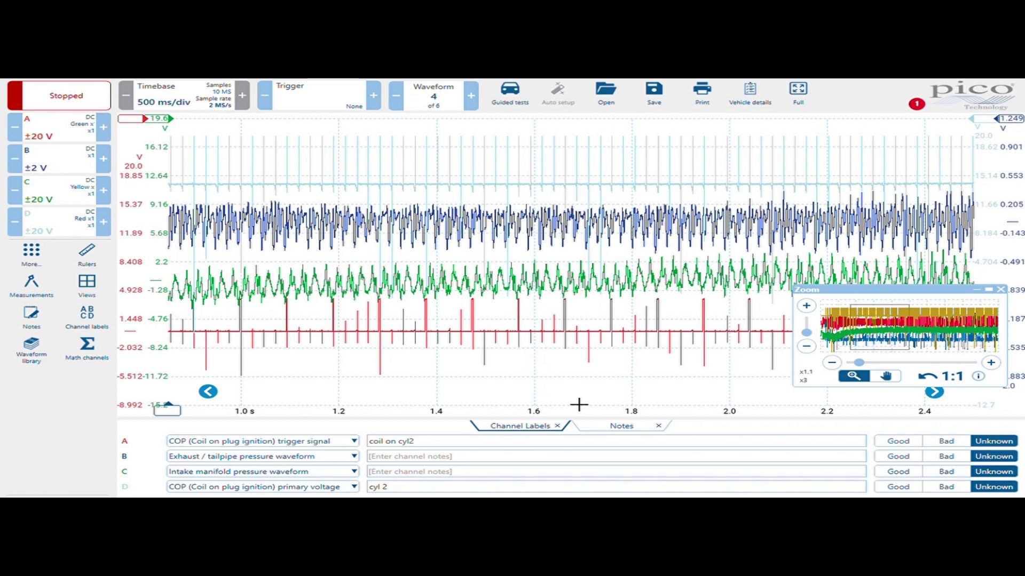
click(928, 377)
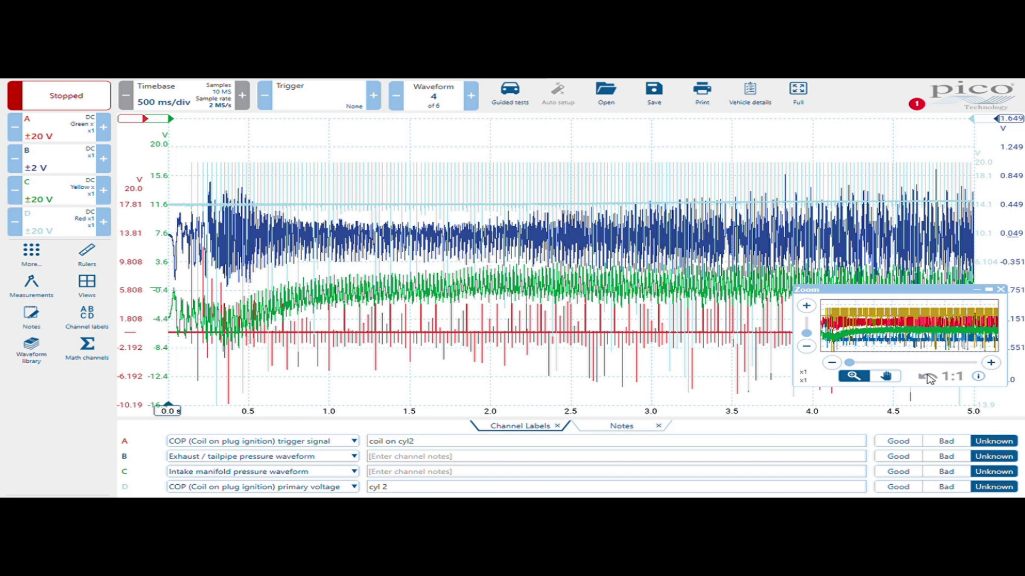
click(470, 98)
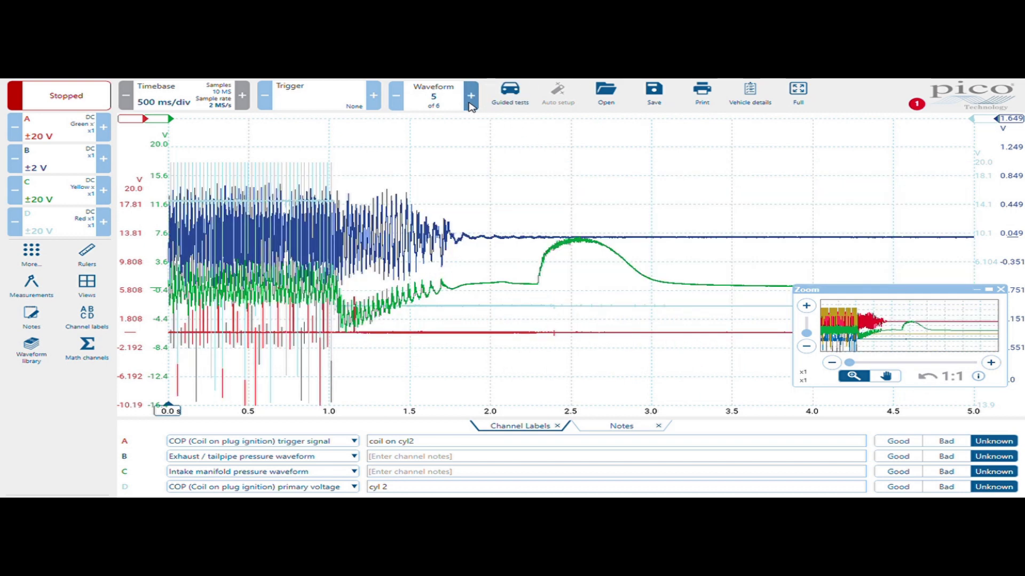
click(396, 96)
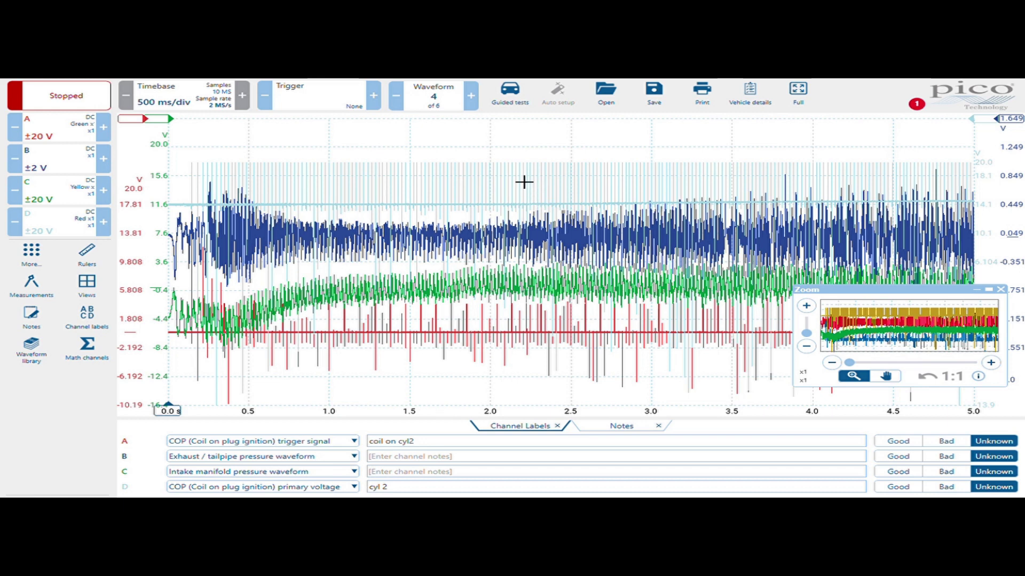
Examine the ignition, exhaust and intake pulses of waveform 4 around 2.1 to 2.6 s, ending at x20 horizontal magnification.
drag(508, 166, 603, 424)
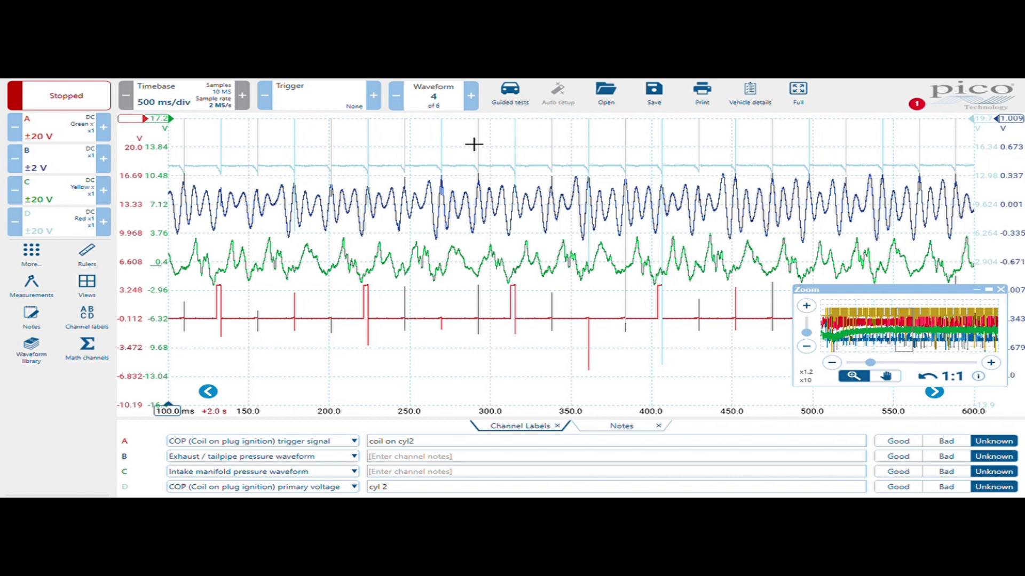
drag(473, 144, 726, 395)
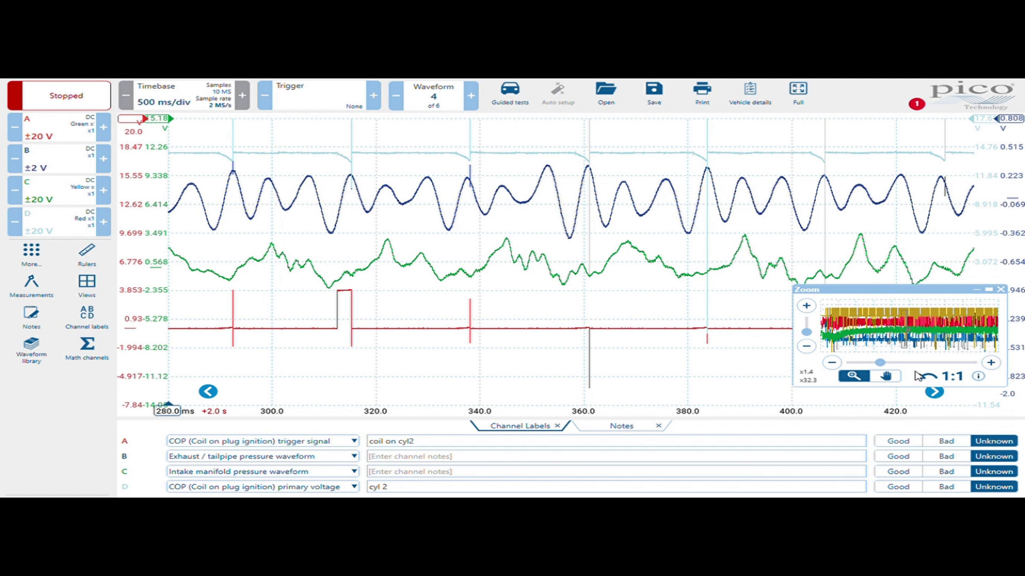
click(832, 363)
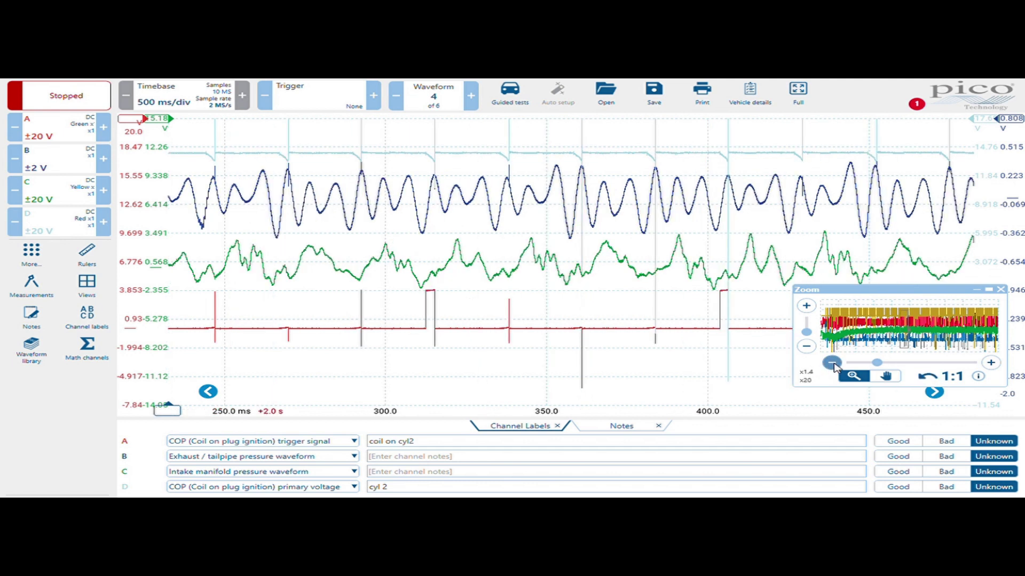